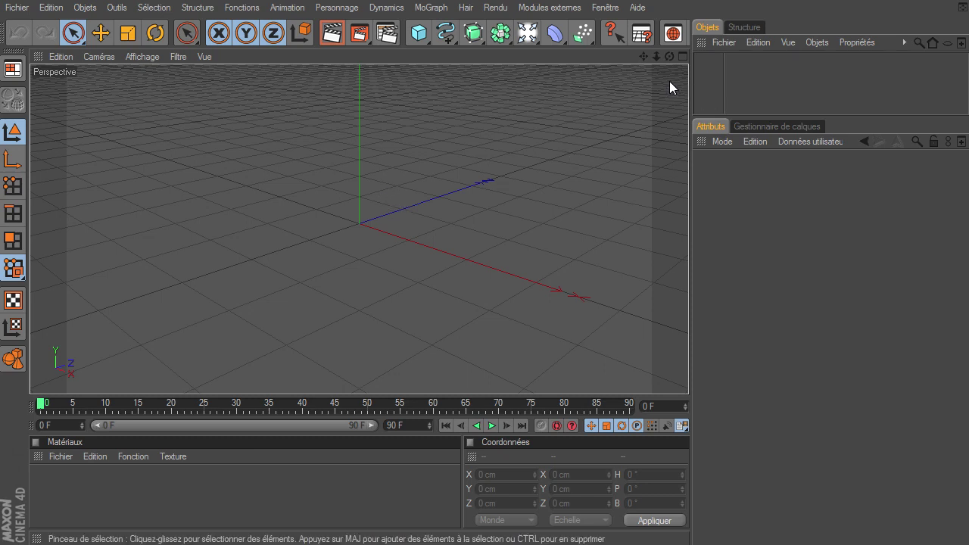
# Add a sky object (Créer le ciel) to the empty scene.
pyautogui.moveTo(669, 56); pyautogui.dragTo(688, 374)
pyautogui.moveTo(643, 56); pyautogui.dragTo(674, 58)
pyautogui.moveTo(688, 375); pyautogui.dragTo(674, 60)
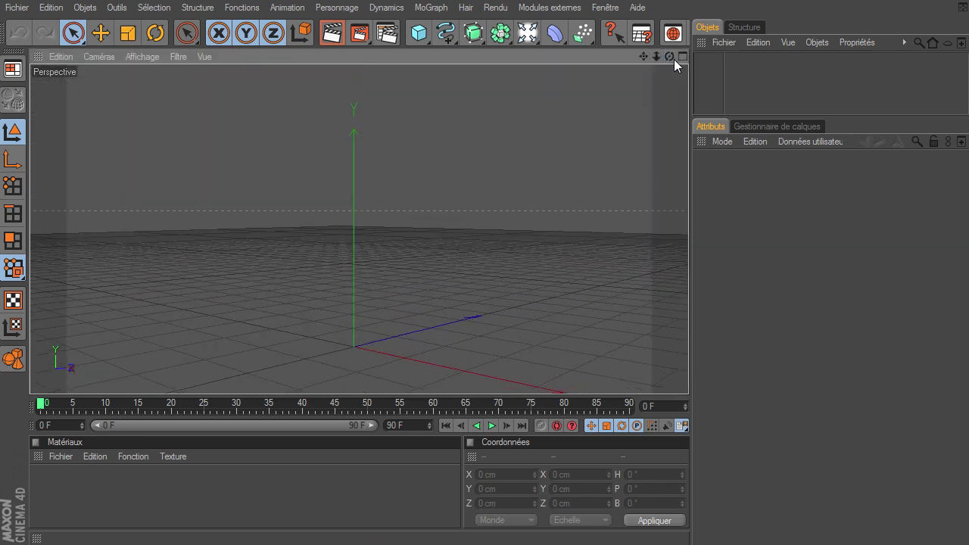
pyautogui.click(85, 7)
pyautogui.moveTo(110, 174)
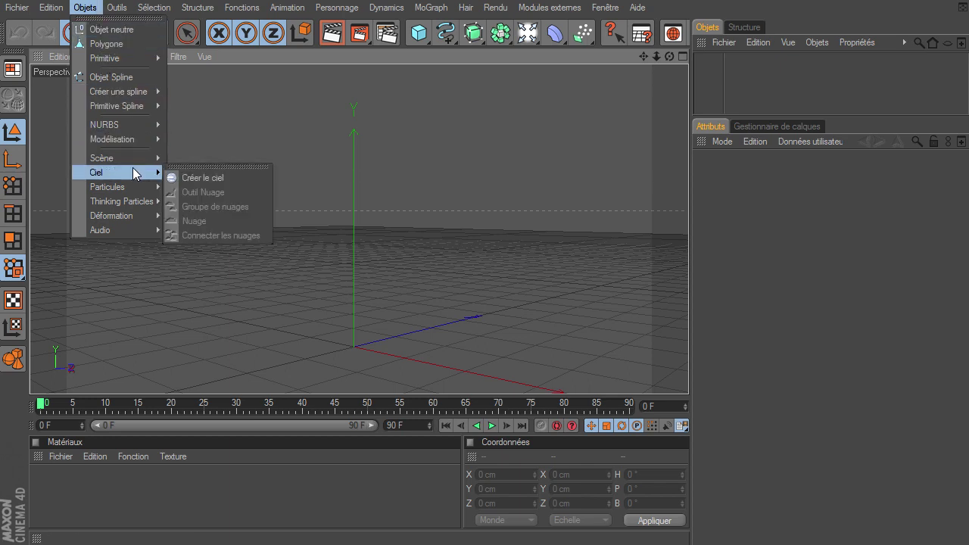
pyautogui.click(208, 177)
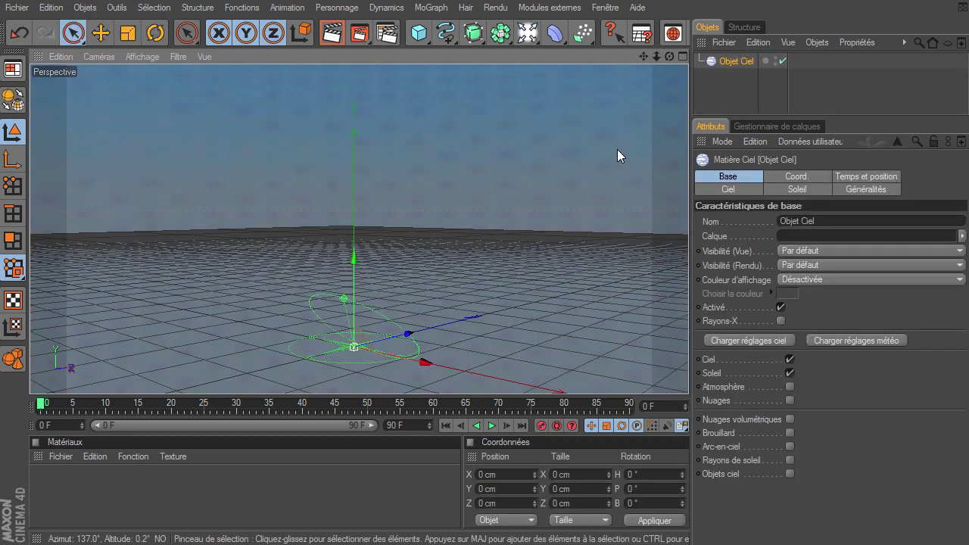
# Paint a cloud in the sky with the Outil Nuage, using an 800 cm radius and 50 % density.
pyautogui.moveTo(668, 56); pyautogui.dragTo(688, 378)
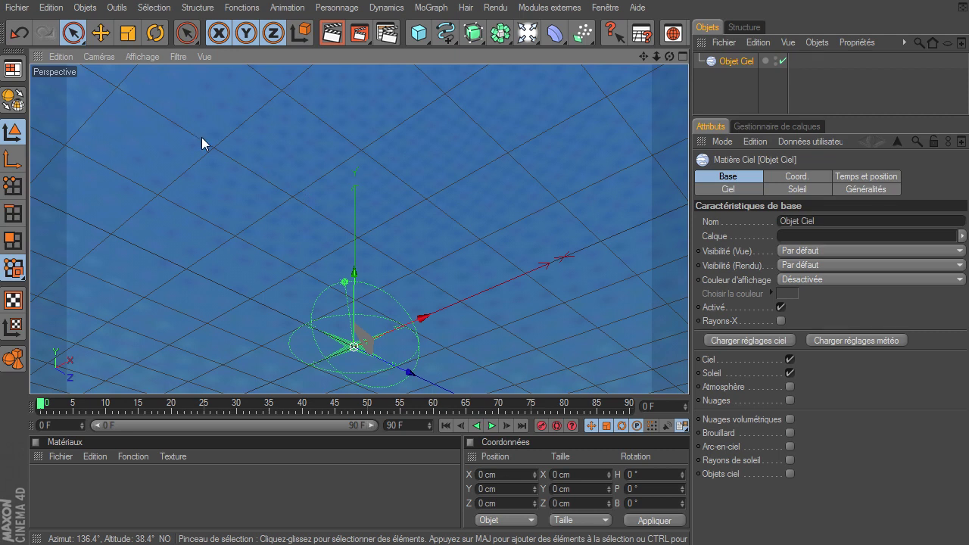
pyautogui.click(88, 8)
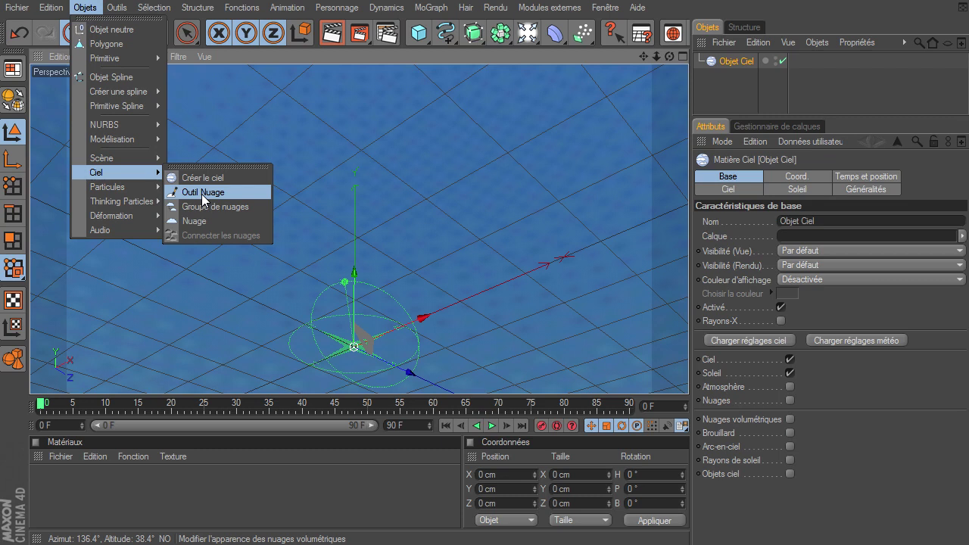
pyautogui.click(741, 104)
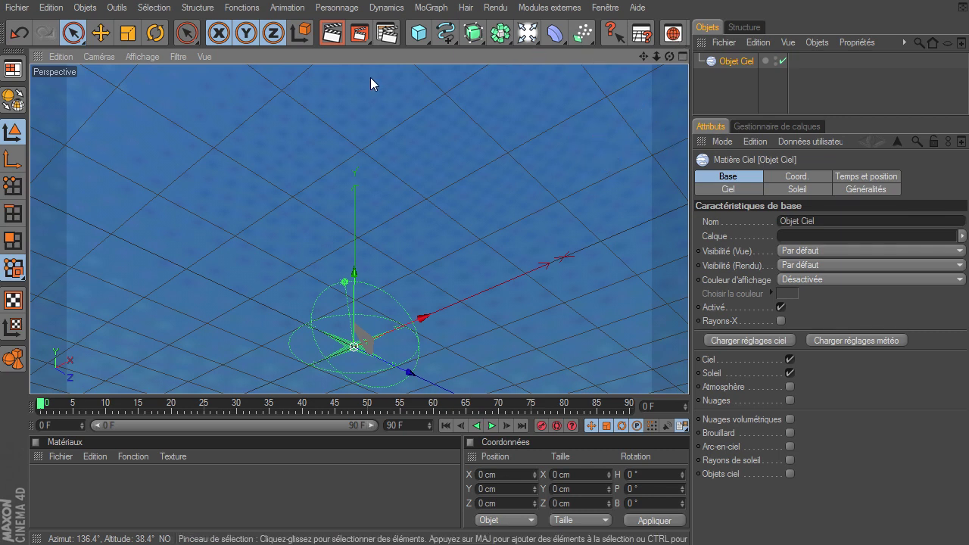
pyautogui.click(91, 9)
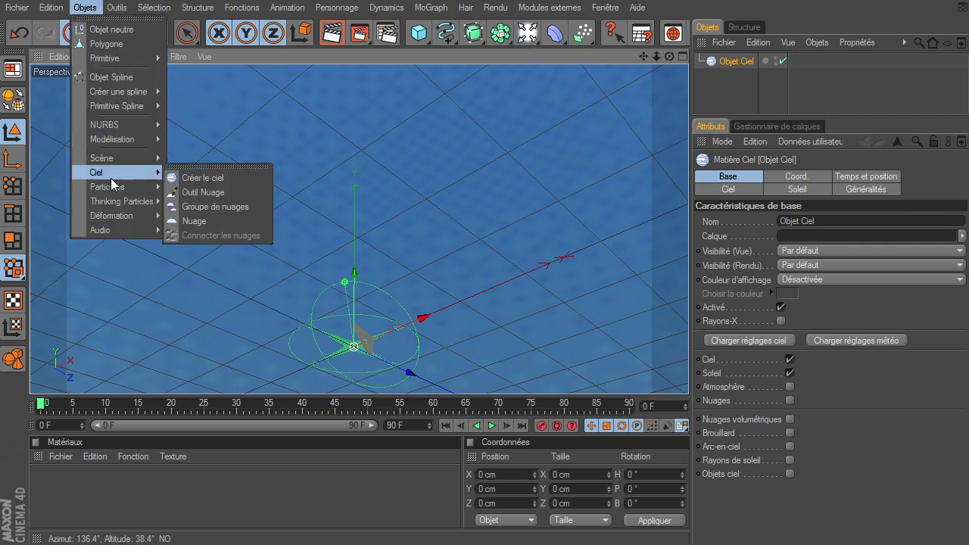
pyautogui.click(215, 193)
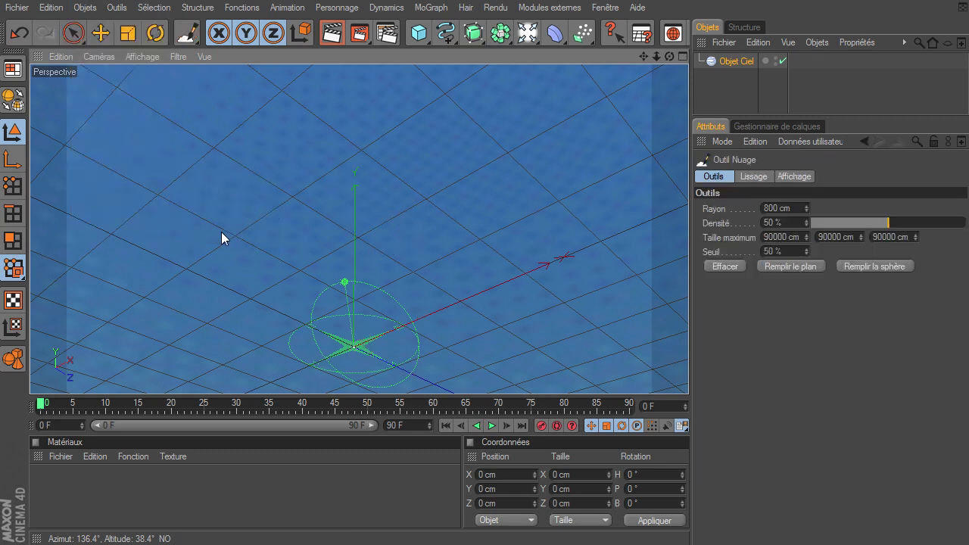
pyautogui.moveTo(190, 254)
pyautogui.mouseDown()
pyautogui.moveTo(207, 205)
pyautogui.moveTo(274, 151)
pyautogui.moveTo(336, 121)
pyautogui.moveTo(477, 83)
pyautogui.moveTo(530, 83)
pyautogui.moveTo(228, 232)
pyautogui.moveTo(169, 189)
pyautogui.moveTo(162, 97)
pyautogui.moveTo(68, 151)
pyautogui.moveTo(42, 204)
pyautogui.moveTo(189, 163)
pyautogui.moveTo(643, 129)
pyautogui.moveTo(651, 113)
pyautogui.moveTo(227, 182)
pyautogui.mouseUp()
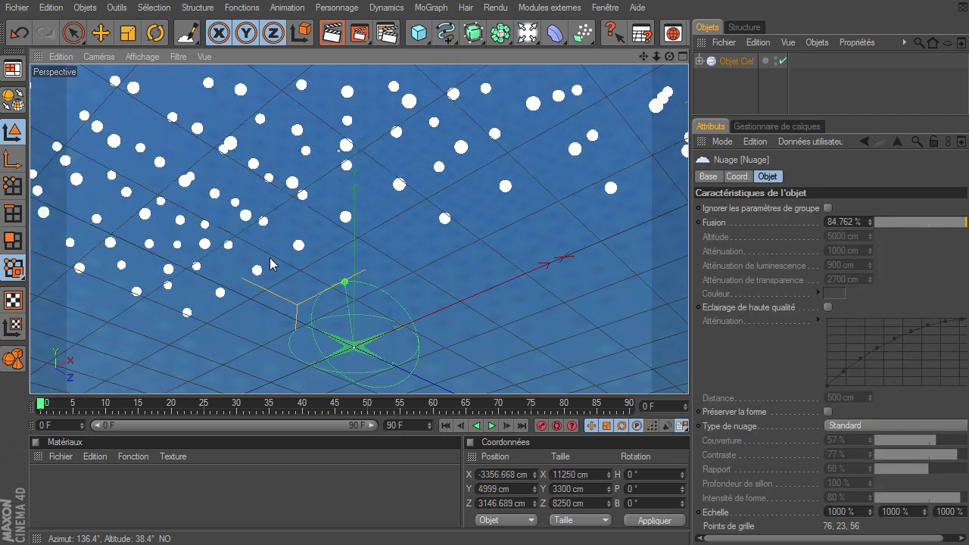
# Render the perspective view from a low, distant angle to check the painted cloud.
pyautogui.moveTo(655, 60); pyautogui.dragTo(688, 374)
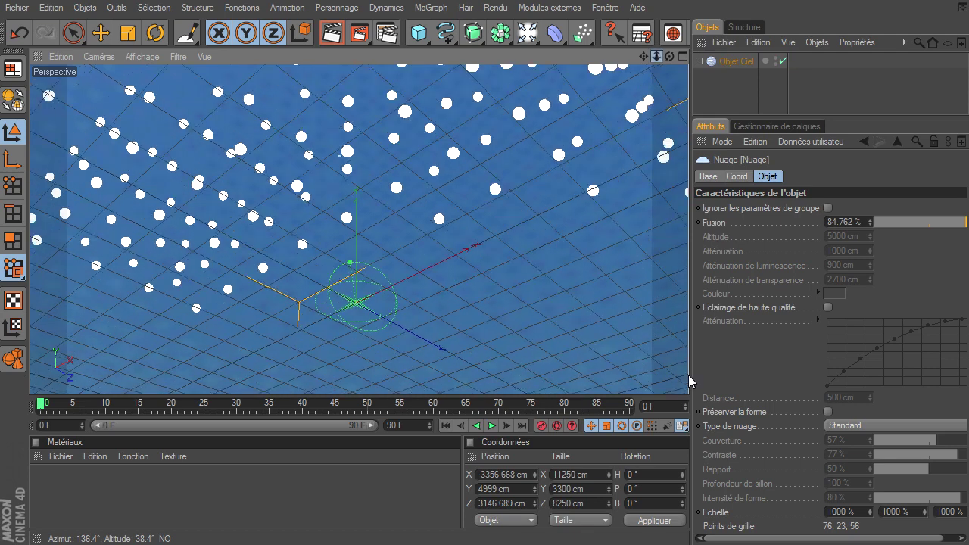
pyautogui.moveTo(667, 61); pyautogui.dragTo(688, 375)
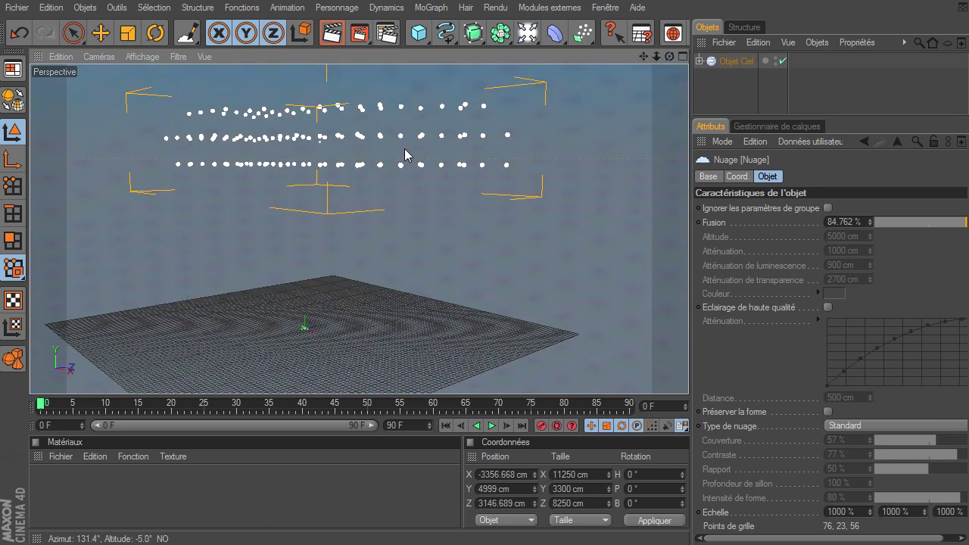
pyautogui.click(73, 32)
pyautogui.click(331, 33)
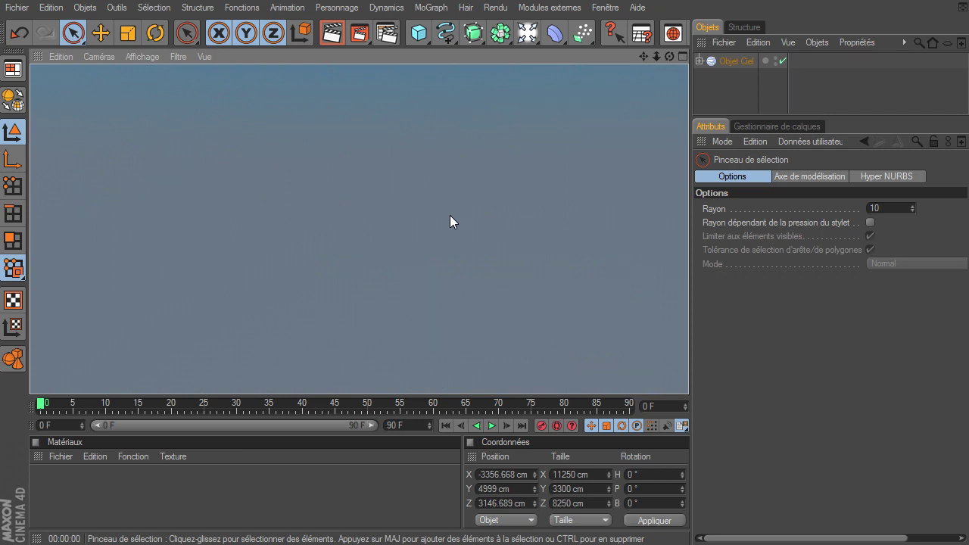
# Enable volumetric clouds (Nuages volumétriques) on the sky object and render the view.
pyautogui.click(735, 62)
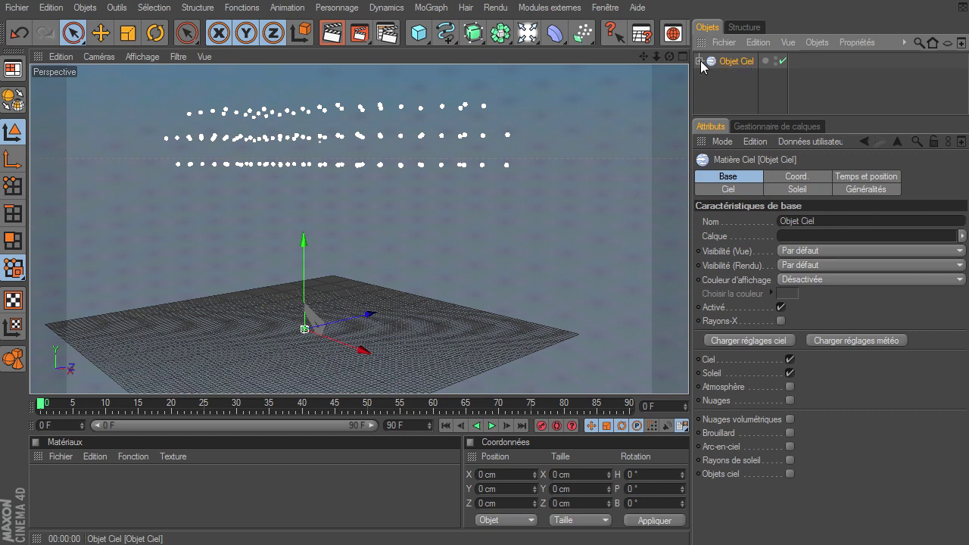
pyautogui.click(697, 60)
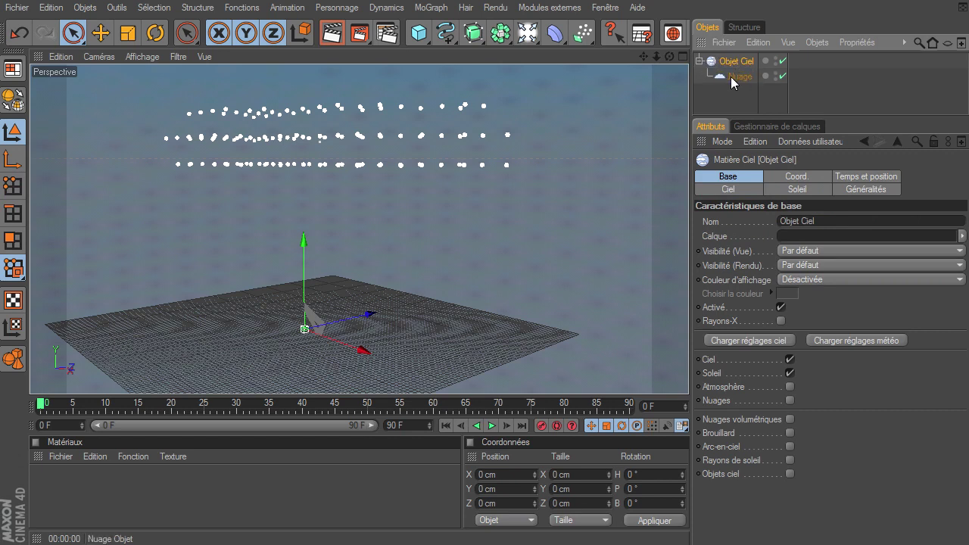
pyautogui.click(732, 77)
pyautogui.click(723, 64)
pyautogui.click(789, 420)
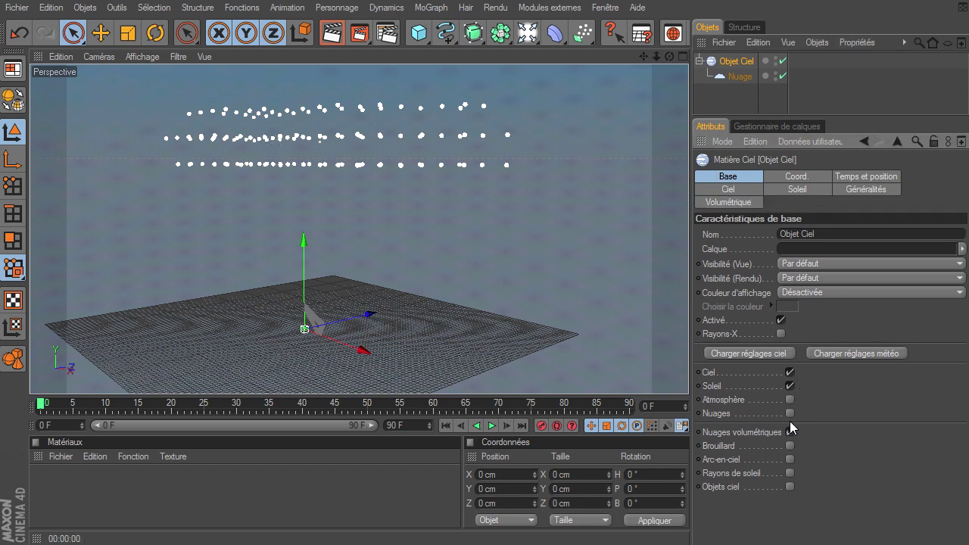
pyautogui.click(715, 94)
pyautogui.click(331, 34)
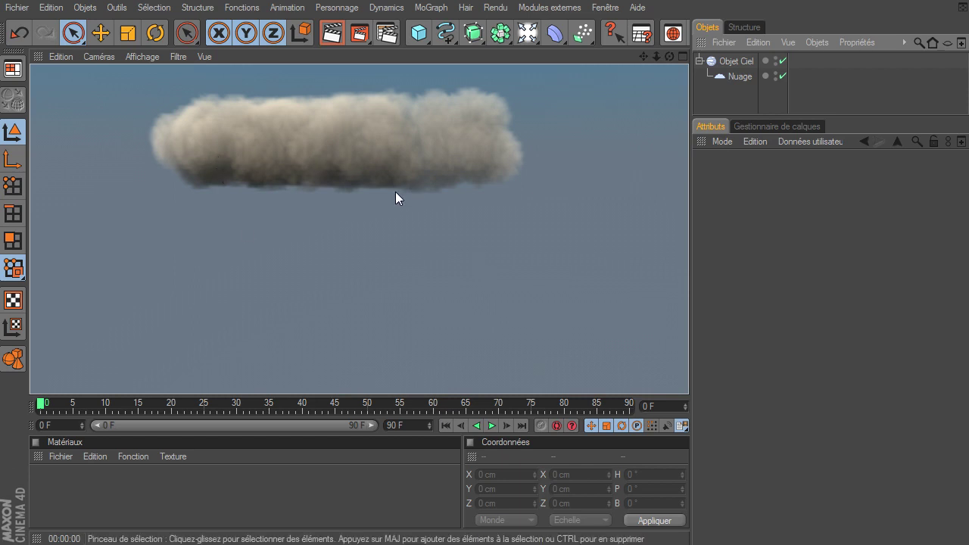
# Paint a second cloud beside the first one with the Outil Nuage.
pyautogui.click(736, 80)
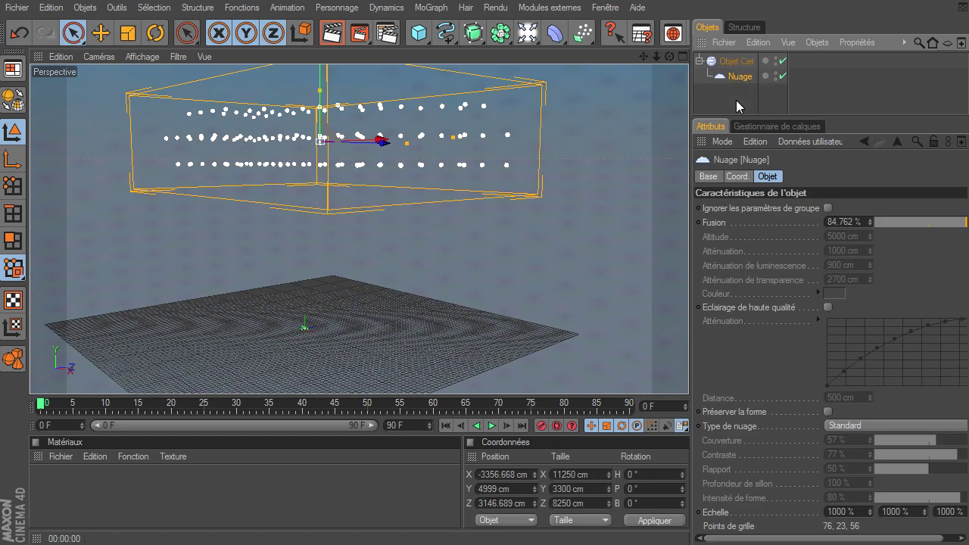
pyautogui.click(734, 61)
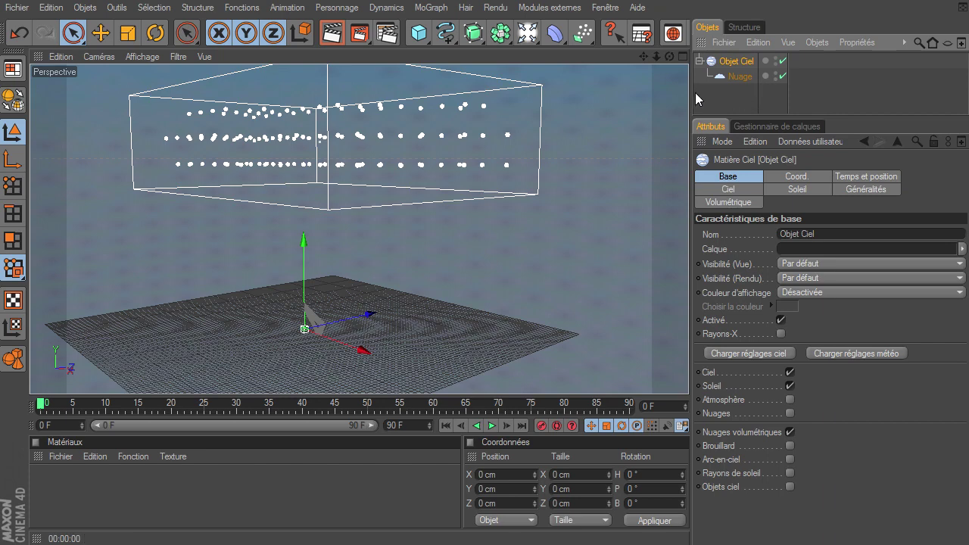
pyautogui.moveTo(668, 58); pyautogui.dragTo(688, 375)
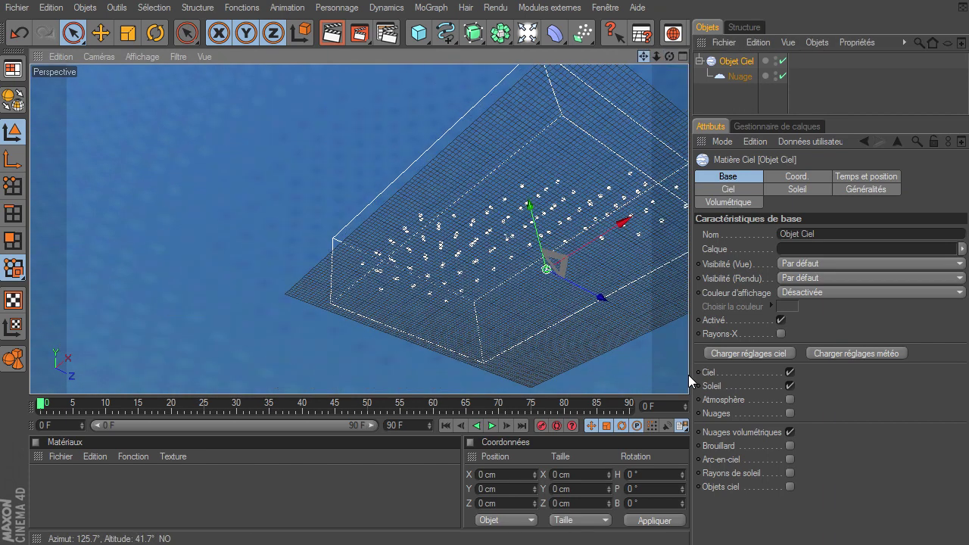
pyautogui.moveTo(655, 56); pyautogui.dragTo(675, 124)
pyautogui.moveTo(669, 57); pyautogui.dragTo(688, 374)
pyautogui.moveTo(198, 41); pyautogui.dragTo(221, 83)
pyautogui.moveTo(231, 331)
pyautogui.mouseDown()
pyautogui.moveTo(280, 106)
pyautogui.moveTo(189, 349)
pyautogui.moveTo(98, 76)
pyautogui.moveTo(268, 278)
pyautogui.moveTo(288, 355)
pyautogui.moveTo(183, 236)
pyautogui.mouseUp()
# Move the second cloud to about X -921 cm, Y 5000 cm, Z -5454 cm.
pyautogui.moveTo(669, 56); pyautogui.dragTo(377, 53)
pyautogui.click(101, 32)
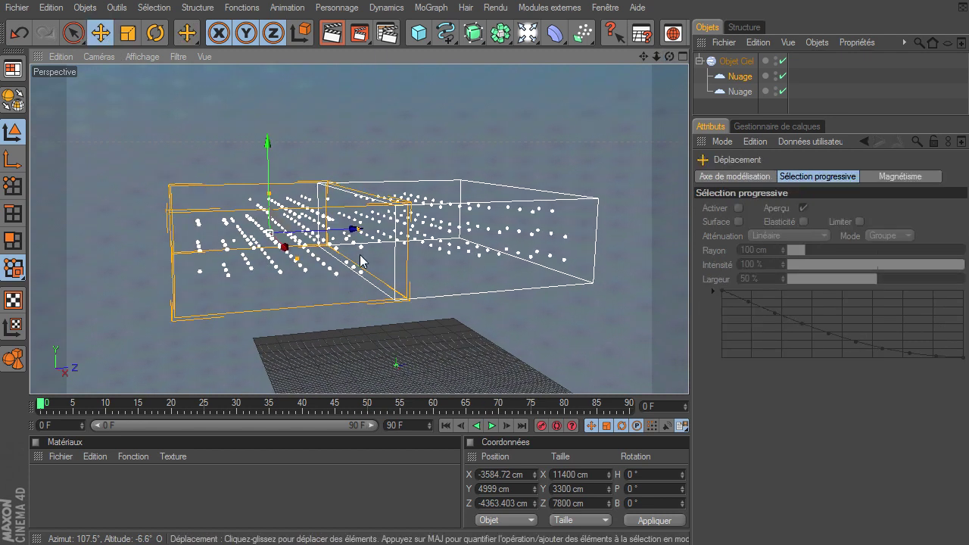
pyautogui.moveTo(353, 228)
pyautogui.mouseDown()
pyautogui.moveTo(694, 375)
pyautogui.moveTo(339, 238)
pyautogui.mouseUp()
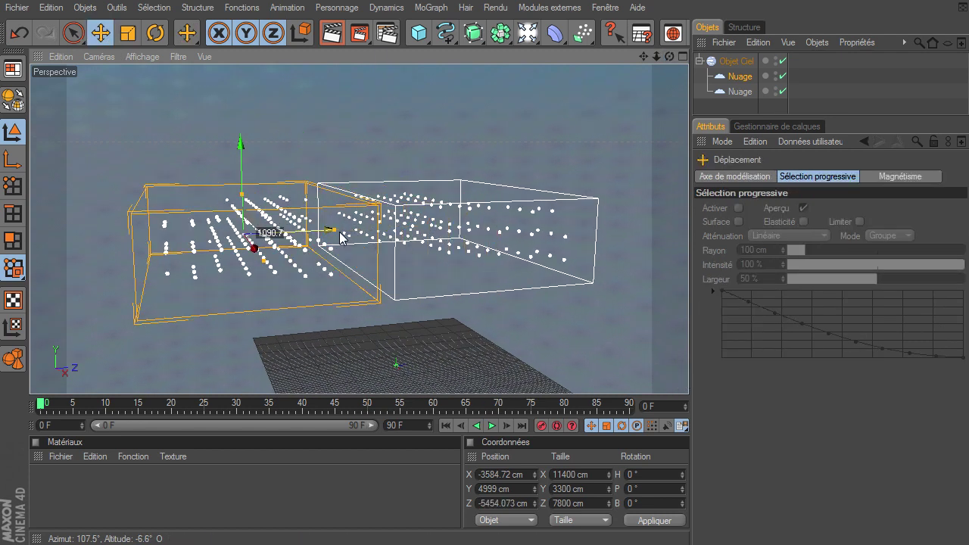
pyautogui.moveTo(254, 248); pyautogui.dragTo(250, 216)
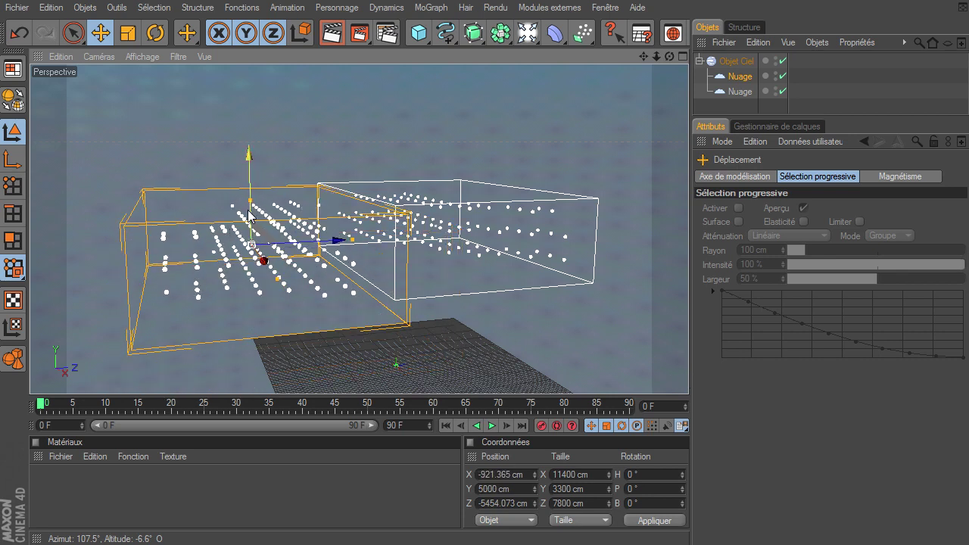
# Enable Ignorer les paramètres de groupe for both clouds.
pyautogui.click(743, 77)
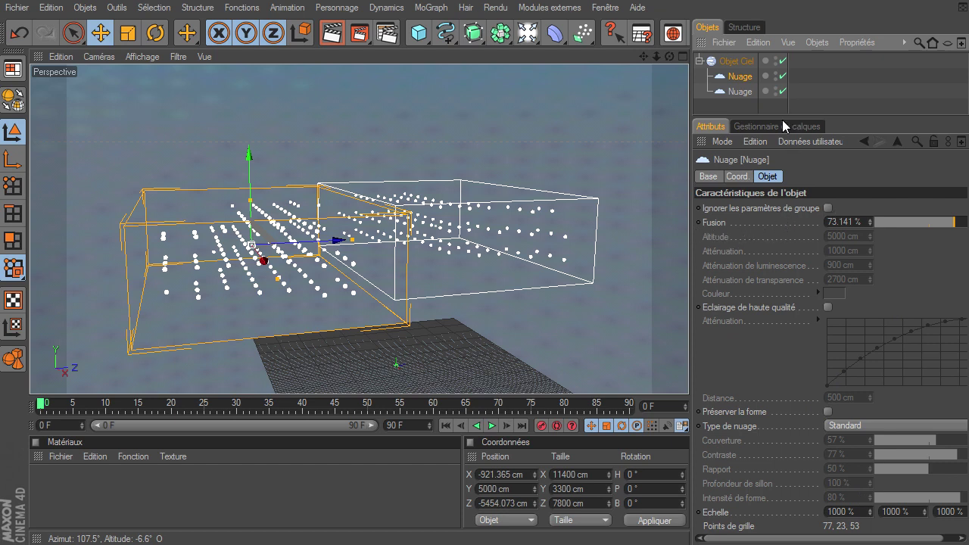
pyautogui.moveTo(755, 64); pyautogui.dragTo(753, 62)
pyautogui.click(725, 106)
pyautogui.moveTo(720, 107); pyautogui.dragTo(750, 78)
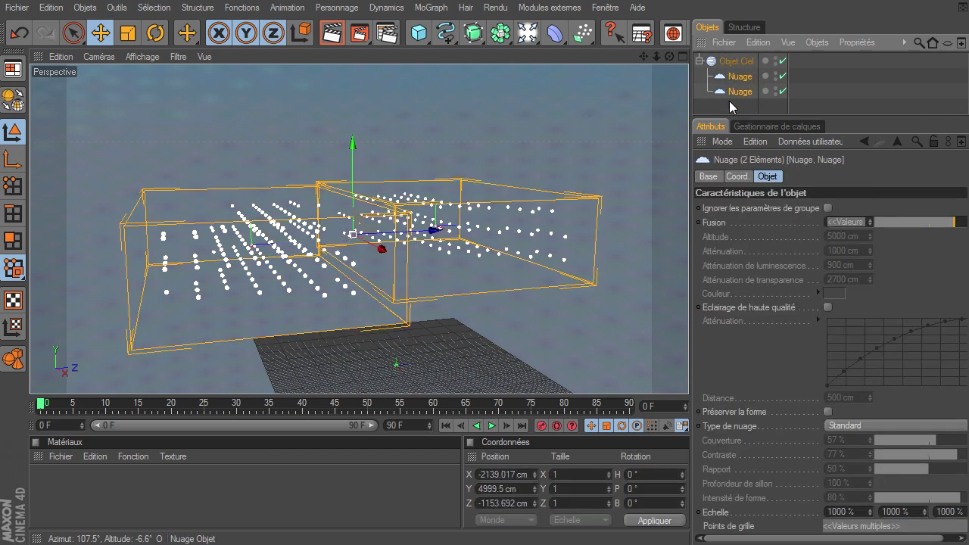
pyautogui.click(825, 208)
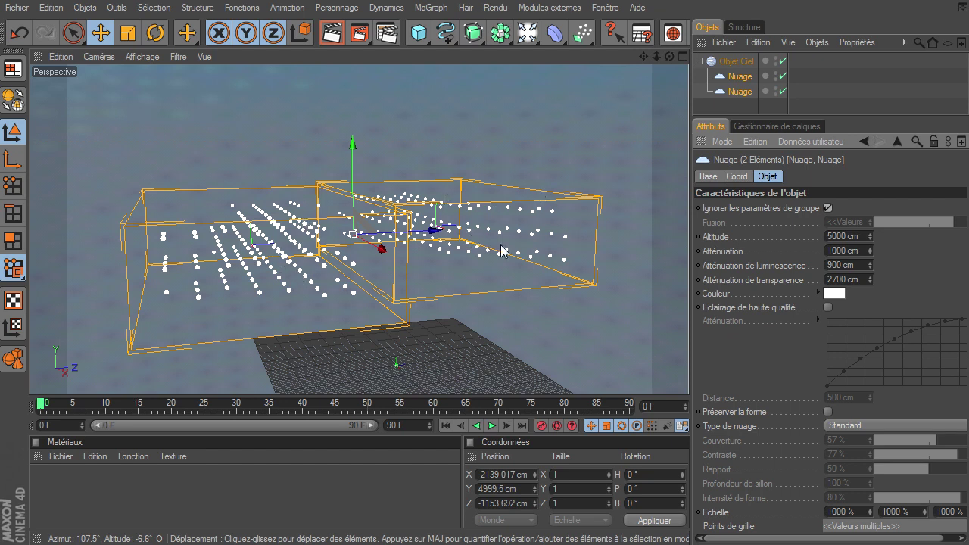
pyautogui.click(747, 105)
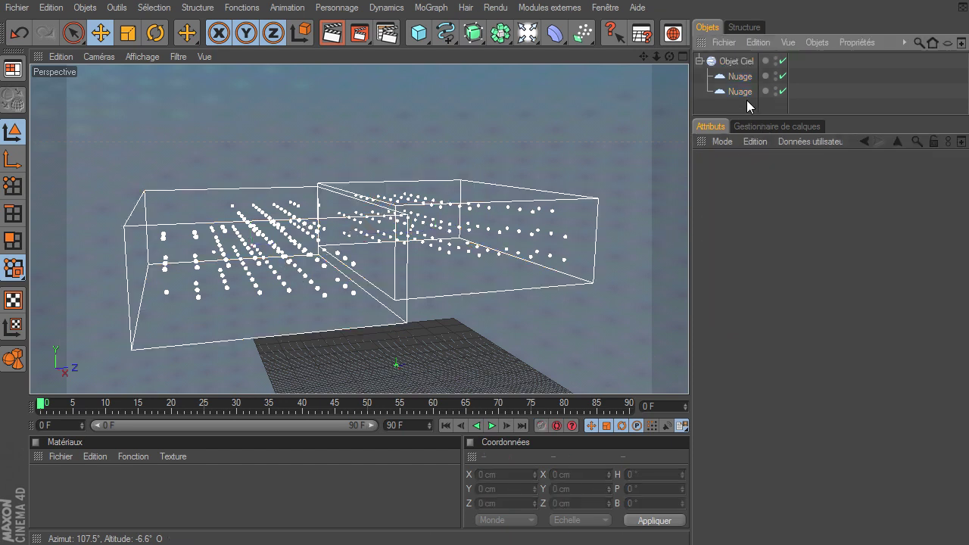
# Set the second cloud's altitude to 8000 cm and move it along Z to about -2418 cm.
pyautogui.click(235, 245)
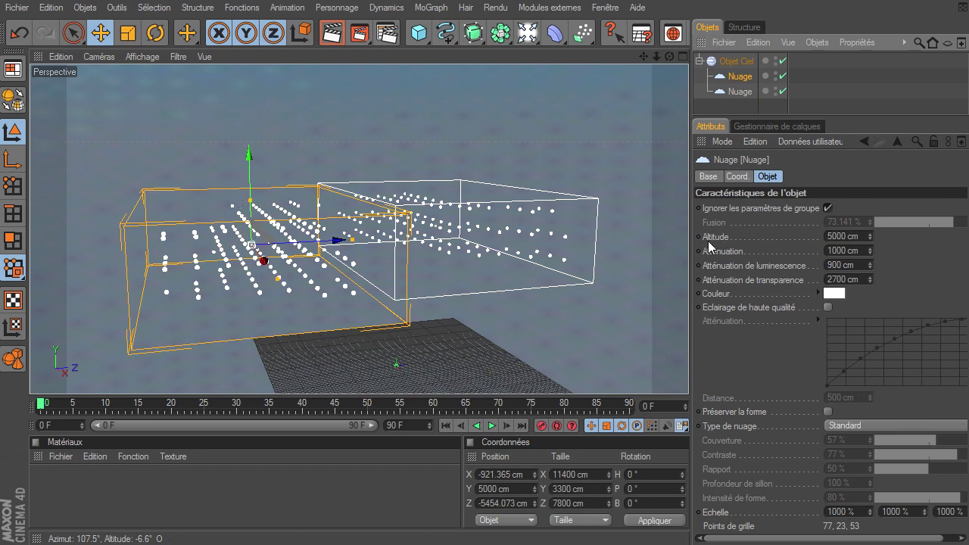
pyautogui.click(834, 236)
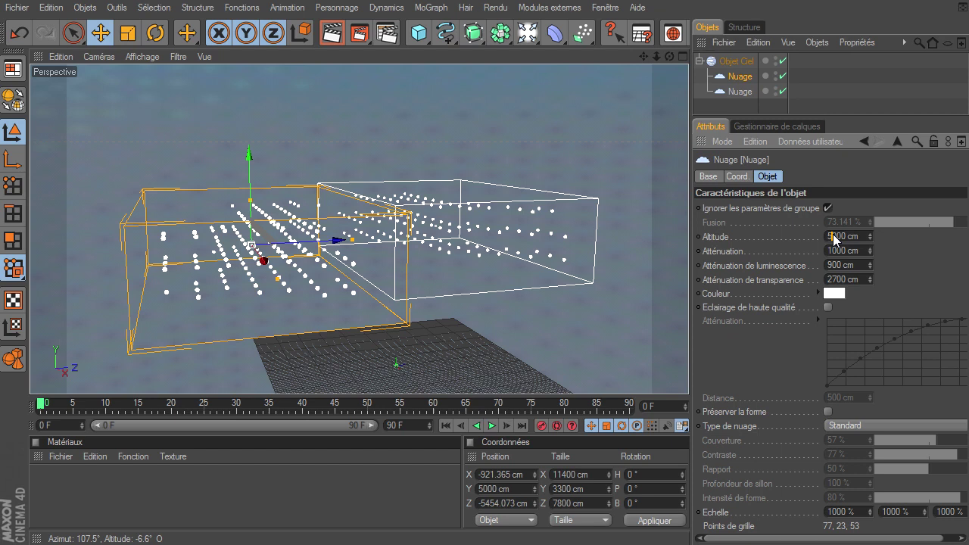
pyautogui.press('Return')
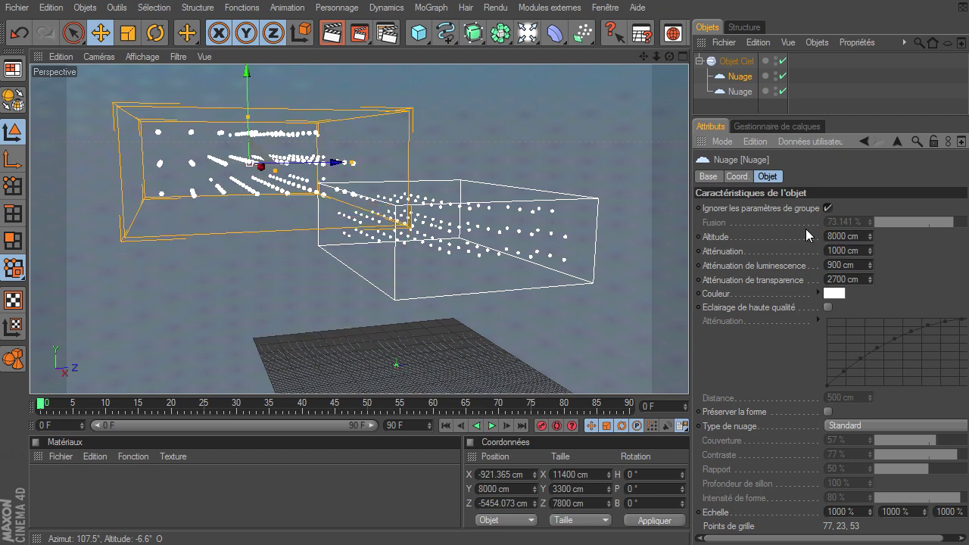
pyautogui.moveTo(335, 162); pyautogui.dragTo(413, 161)
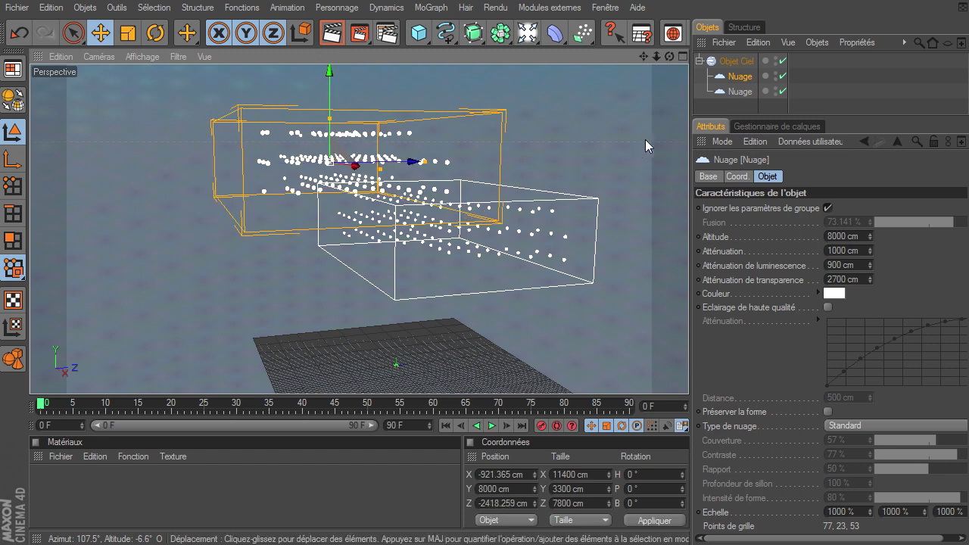
# Set both clouds' luminescence attenuation to 3000 cm and transparency attenuation to 5000 cm.
pyautogui.click(705, 108)
pyautogui.keyDown('alt'); pyautogui.moveTo(688, 375); pyautogui.dragTo(687, 374); pyautogui.keyUp('alt')
pyautogui.moveTo(722, 105); pyautogui.dragTo(756, 74)
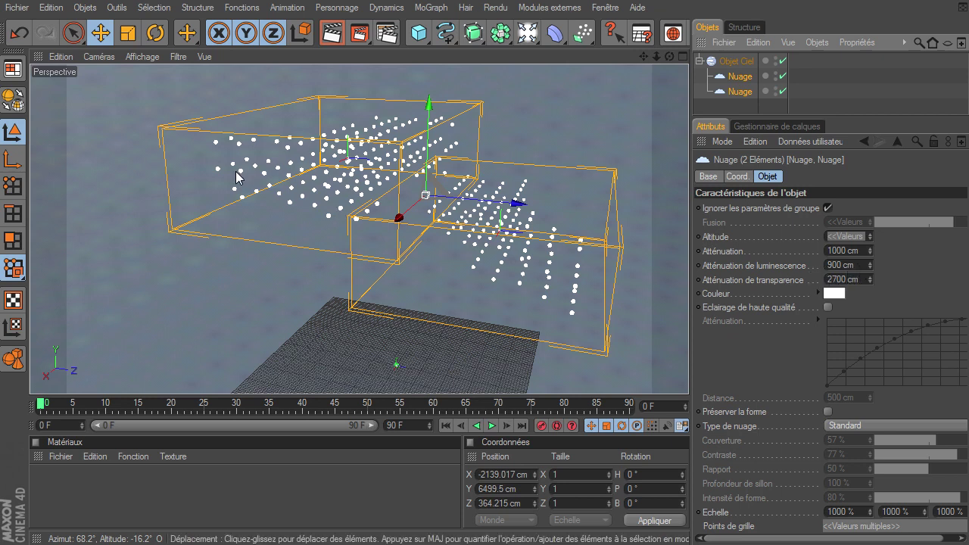
pyautogui.click(849, 264)
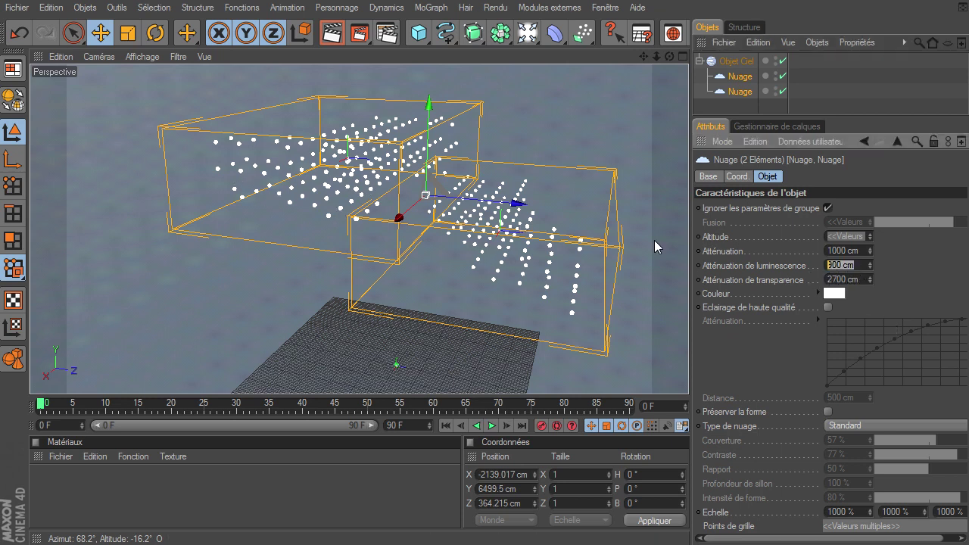
pyautogui.write('3000')
pyautogui.press('Return')
pyautogui.click(862, 276)
pyautogui.write('5000')
pyautogui.press('Return')
pyautogui.click(744, 106)
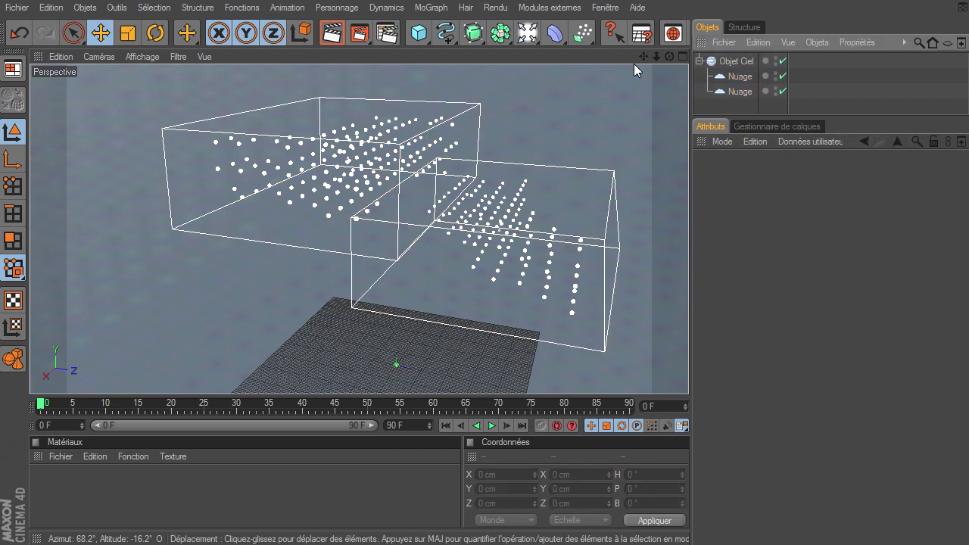
# Render the perspective view to preview both clouds together from a lower side angle.
pyautogui.moveTo(668, 57); pyautogui.dragTo(688, 375)
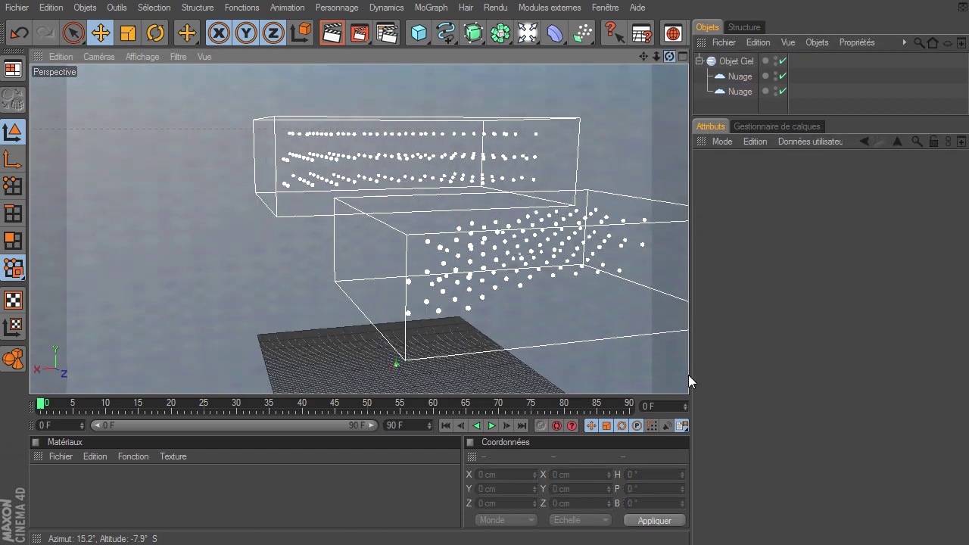
pyautogui.moveTo(643, 56); pyautogui.dragTo(688, 374)
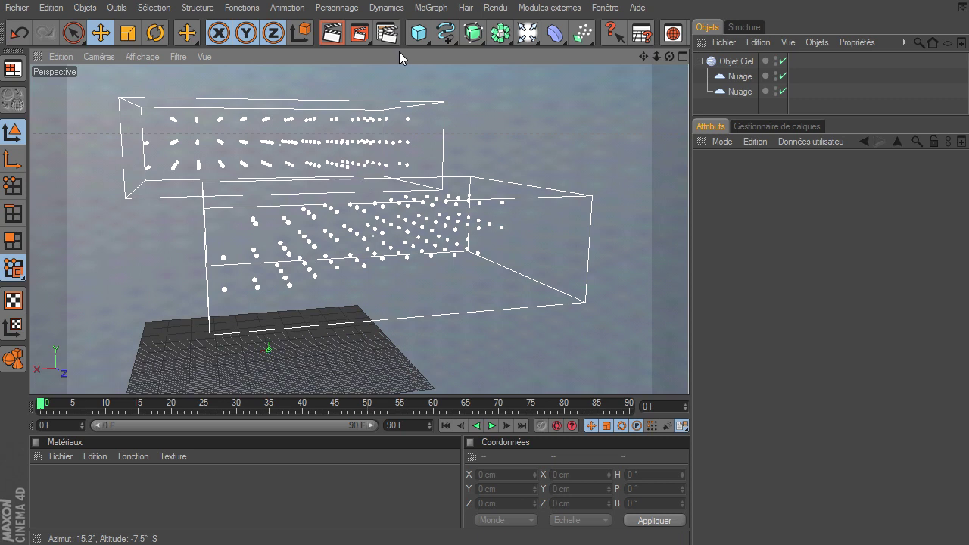
pyautogui.click(331, 33)
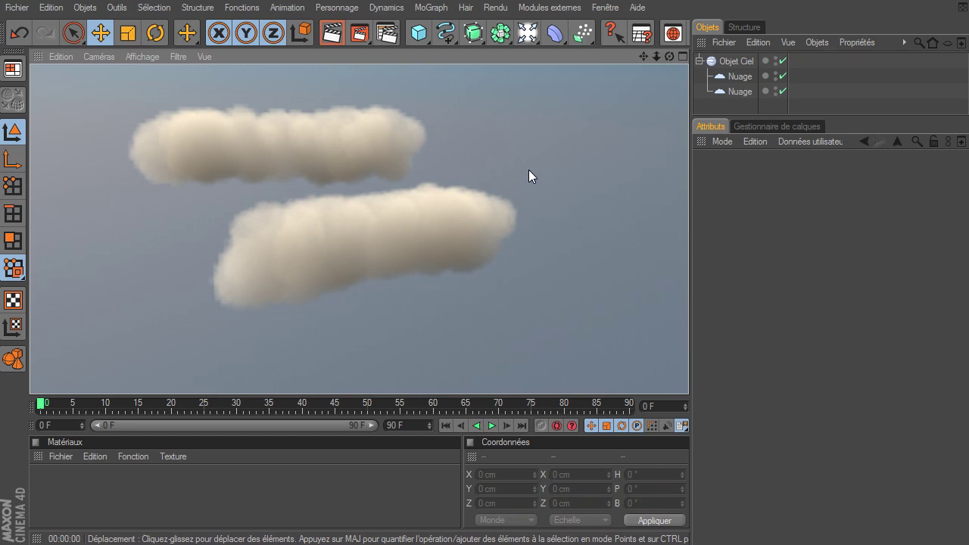
pyautogui.moveTo(669, 55); pyautogui.dragTo(688, 374)
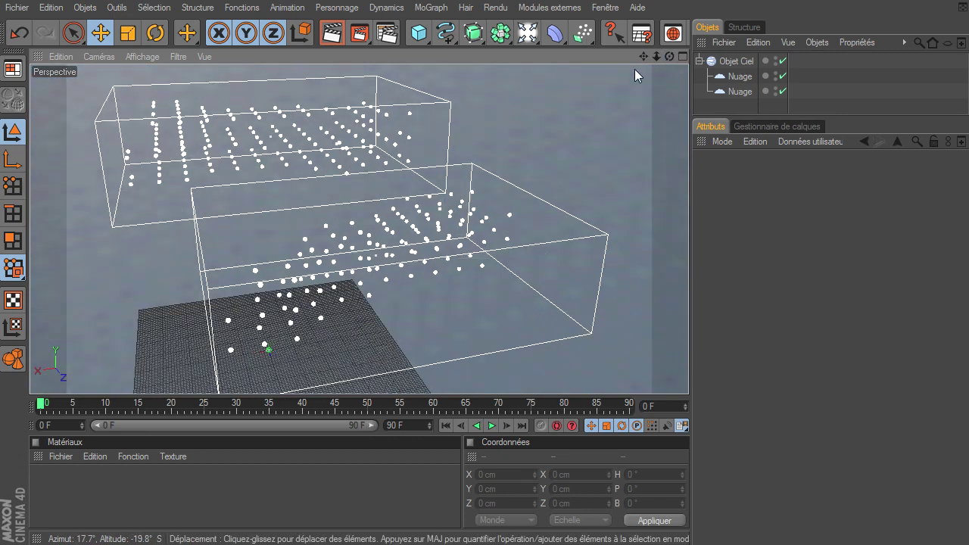
pyautogui.click(83, 7)
pyautogui.moveTo(104, 172)
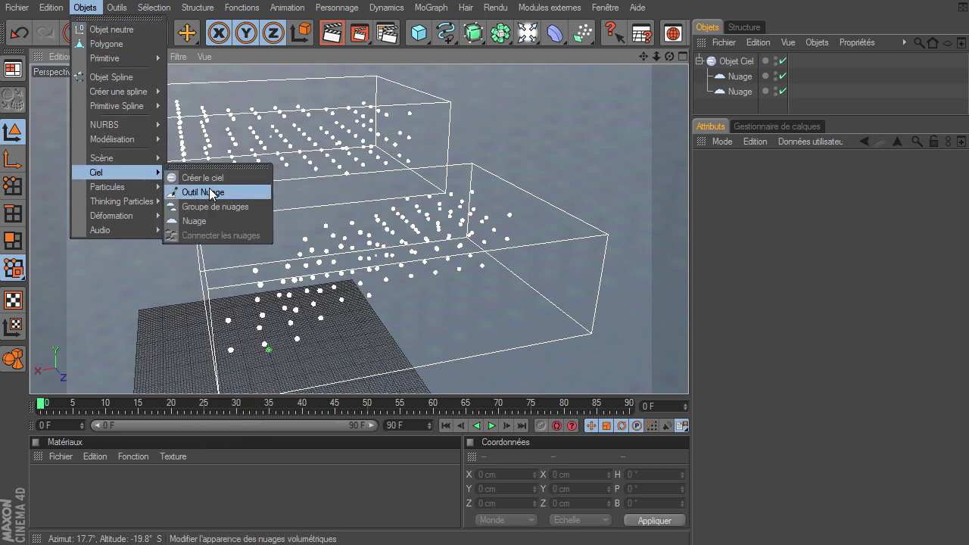
pyautogui.moveTo(153, 217)
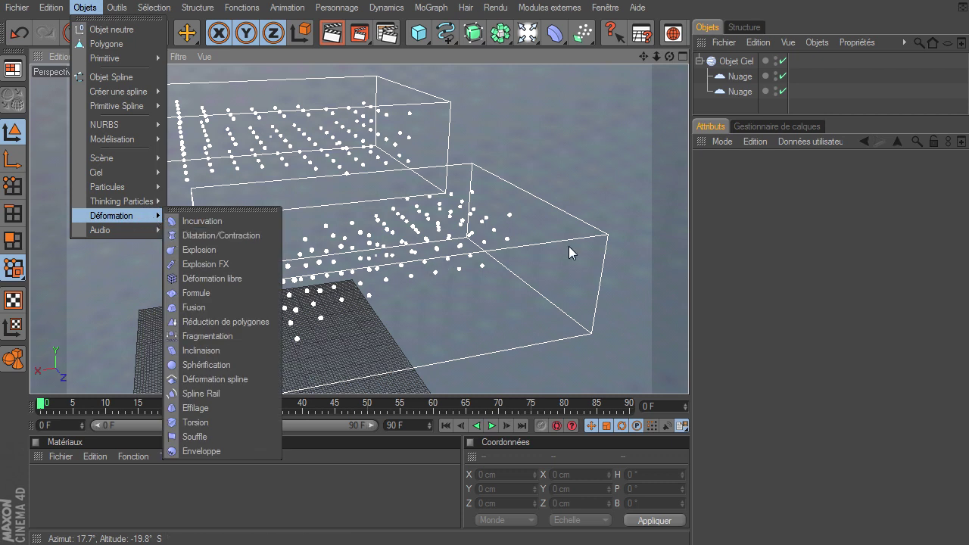
pyautogui.click(750, 107)
# Review the sky object's basic settings and the upper cloud's object settings, and render the clouds from the higher viewing angle.
pyautogui.click(736, 62)
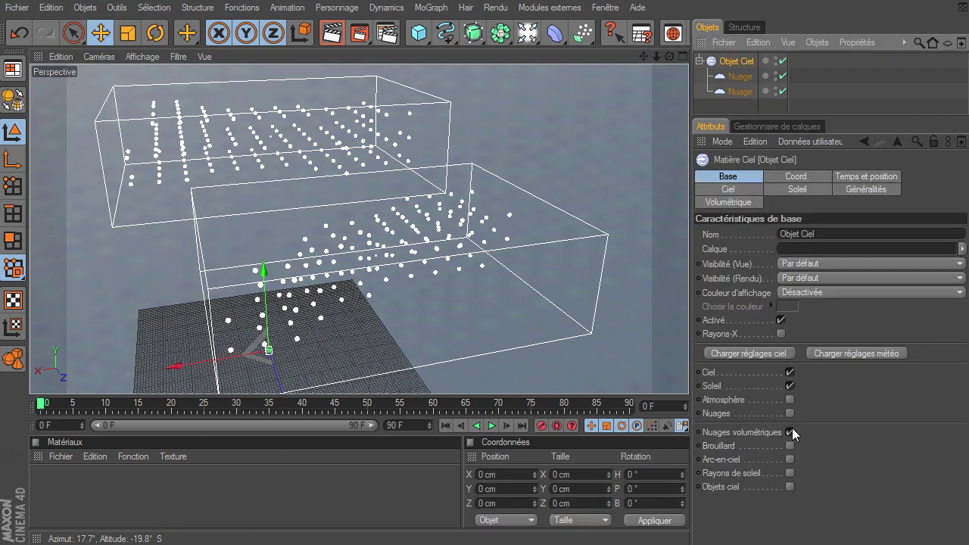
pyautogui.click(733, 76)
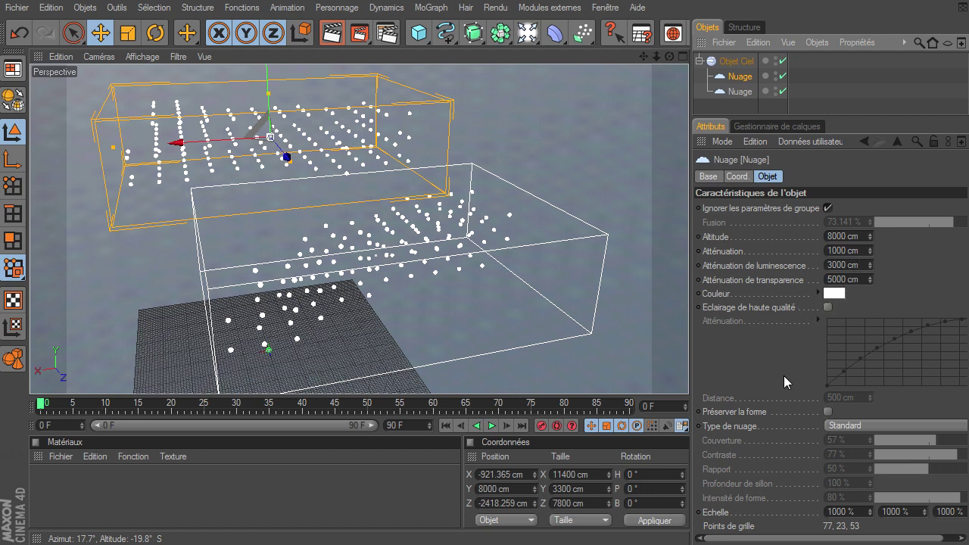
pyautogui.click(331, 33)
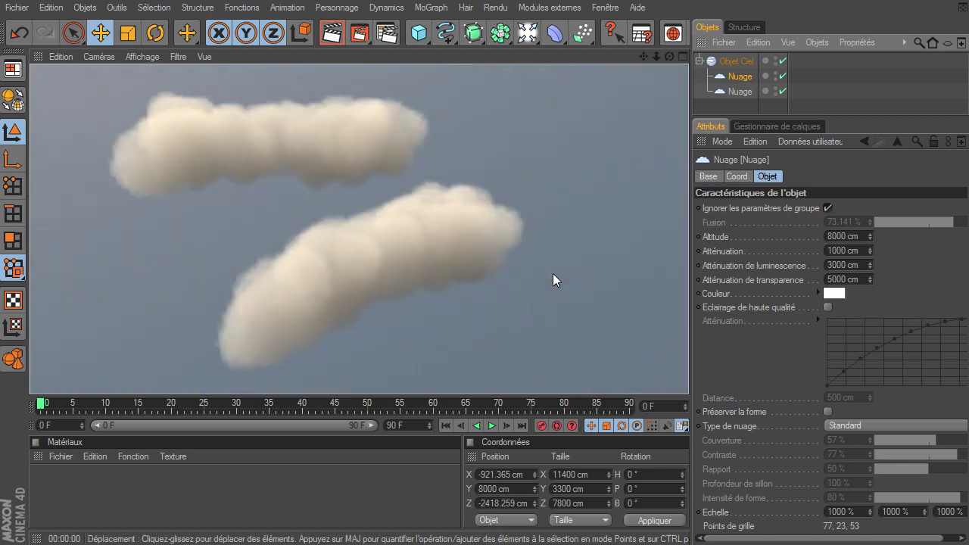